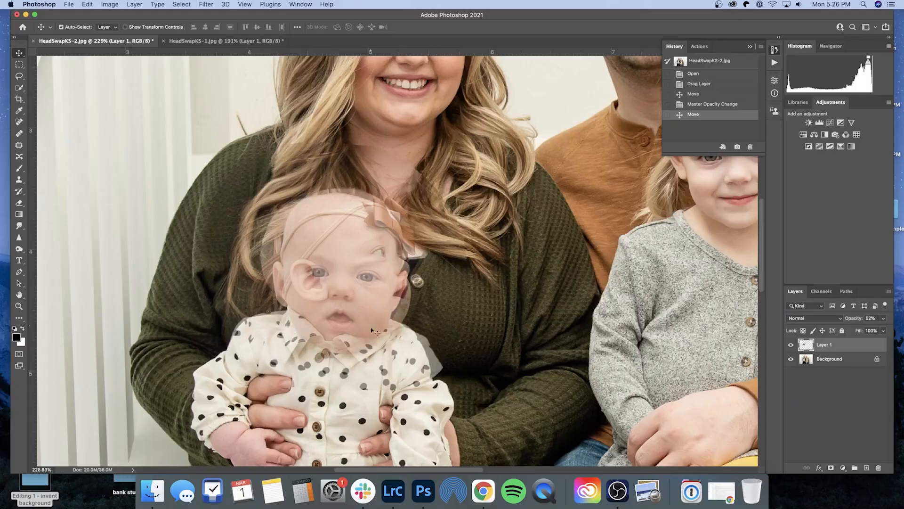
Set Layer 1's opacity to 79% and add a layer mask to it
click(883, 318)
drag(866, 330, 877, 331)
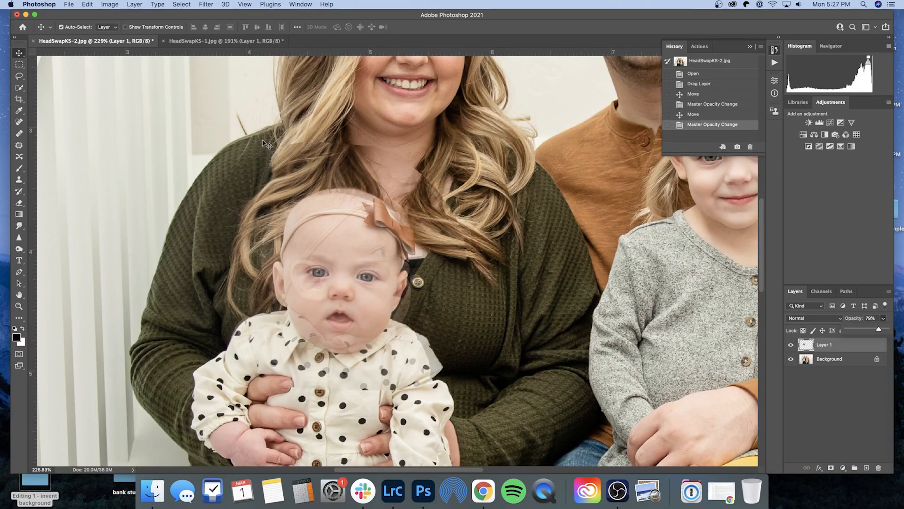
key(b)
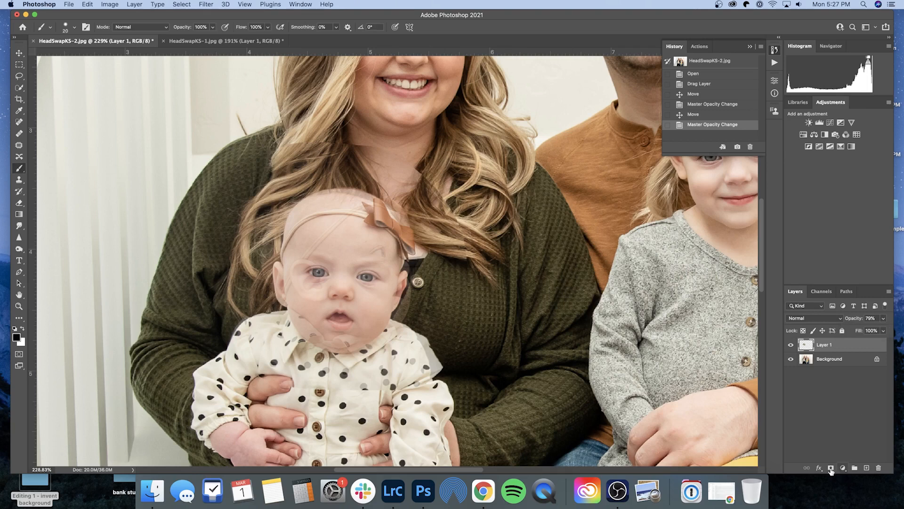
click(831, 468)
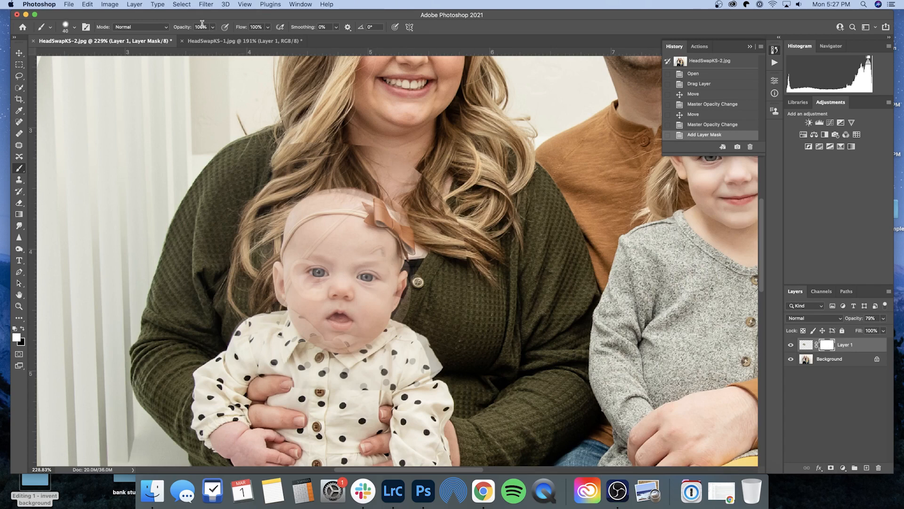
Set the 40 px brush's hardness to 0% for soft-edged mask painting
click(69, 28)
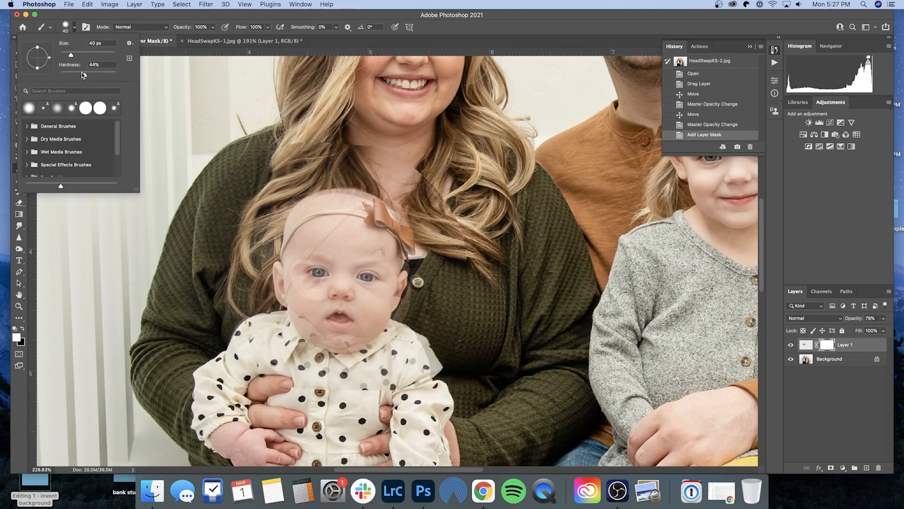
drag(85, 76, 48, 77)
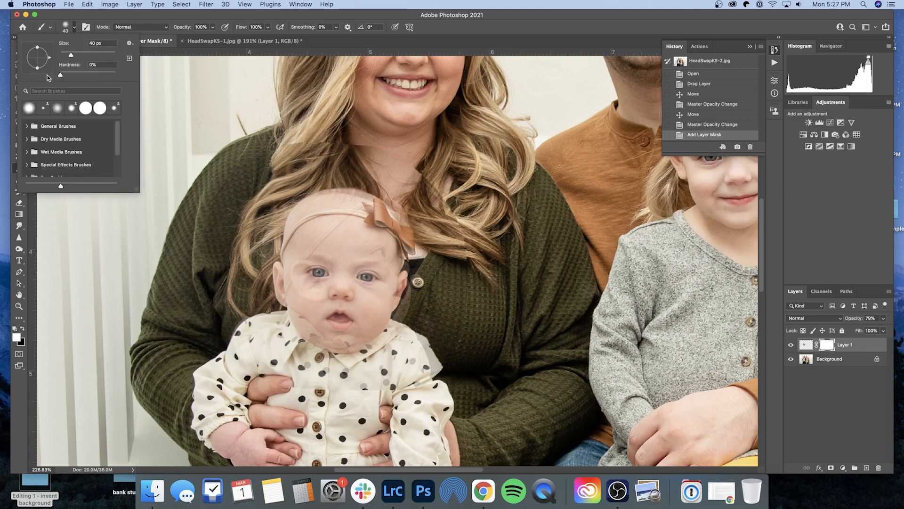
click(139, 16)
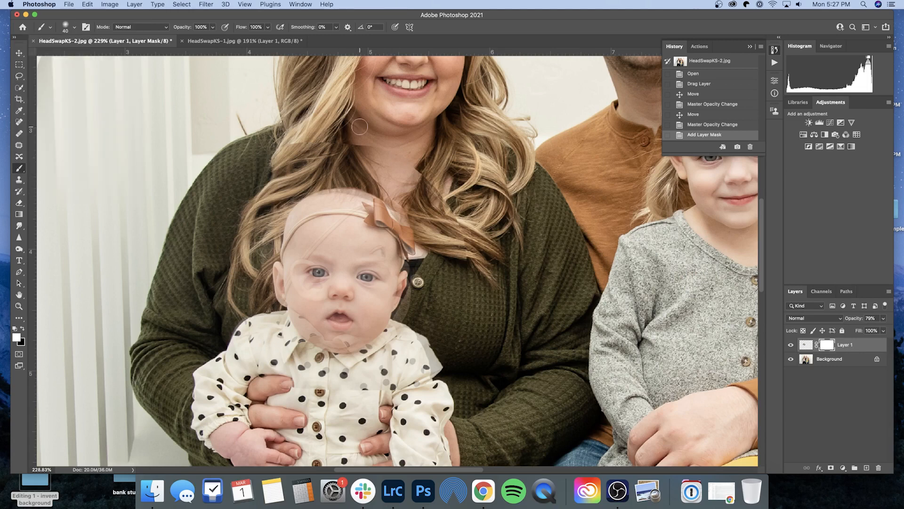
Paint black on Layer 1's mask over the mother's neck and the overlay around the baby's shoulder and collar
drag(374, 149, 393, 155)
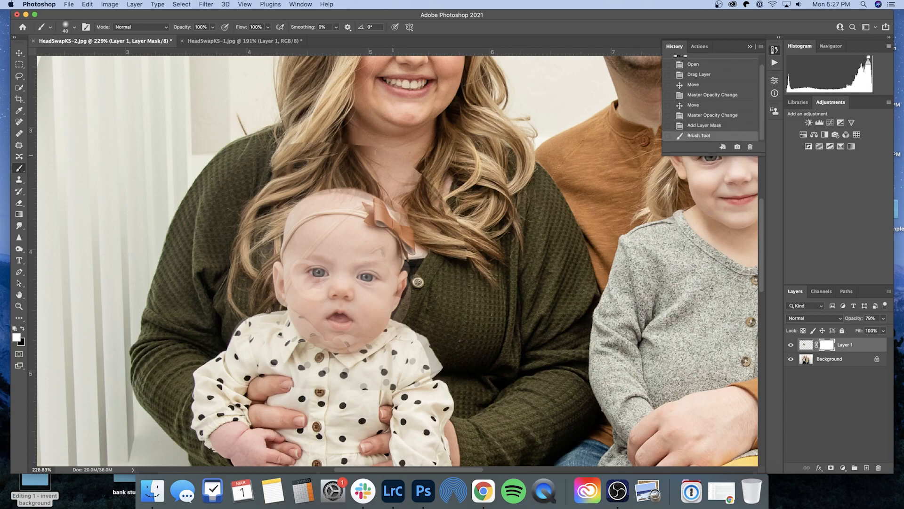
key(x)
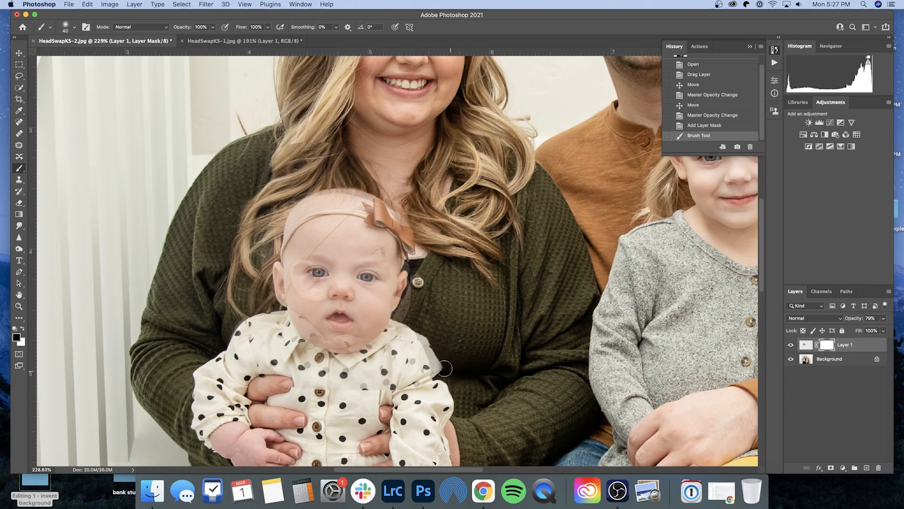
mouse_move(433, 366)
mouse_down()
mouse_move(421, 331)
mouse_move(416, 382)
mouse_up()
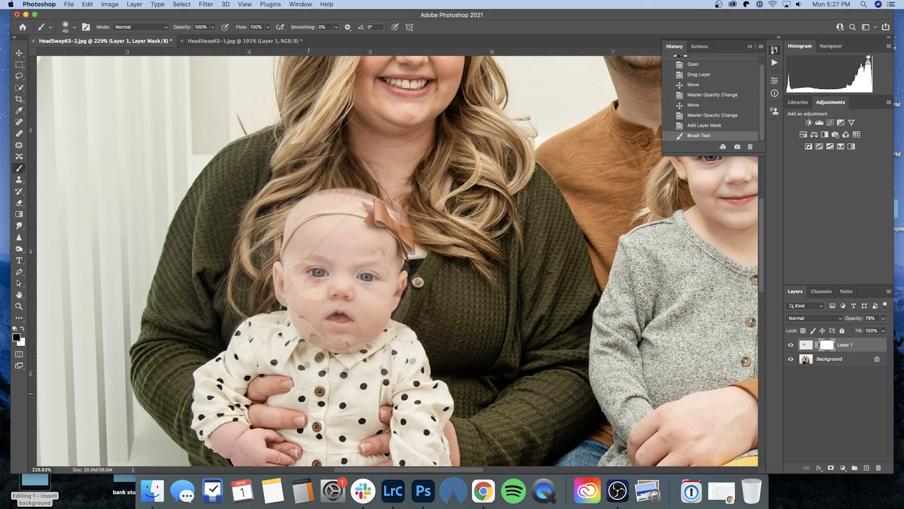
click(330, 332)
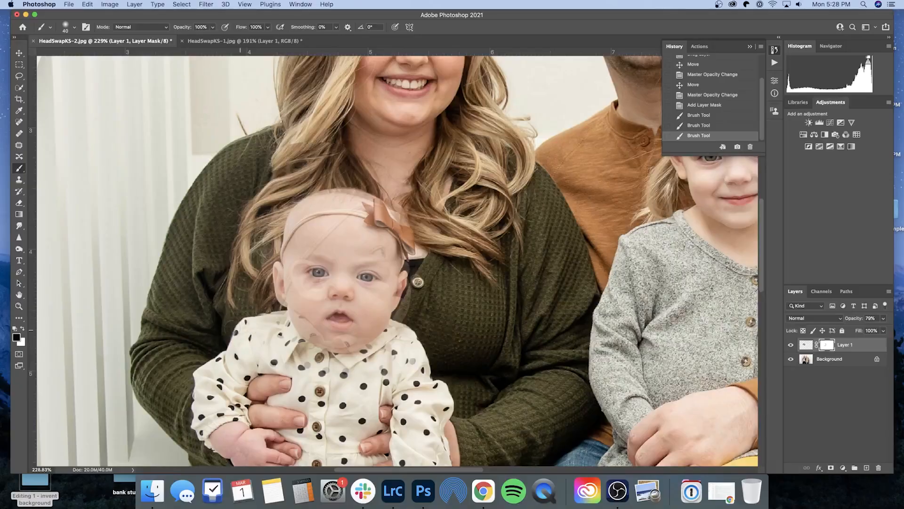
Mask out the overlay on the mother's sweater and hair around the baby's head, undoing the stray stroke beside the head
drag(229, 324, 250, 202)
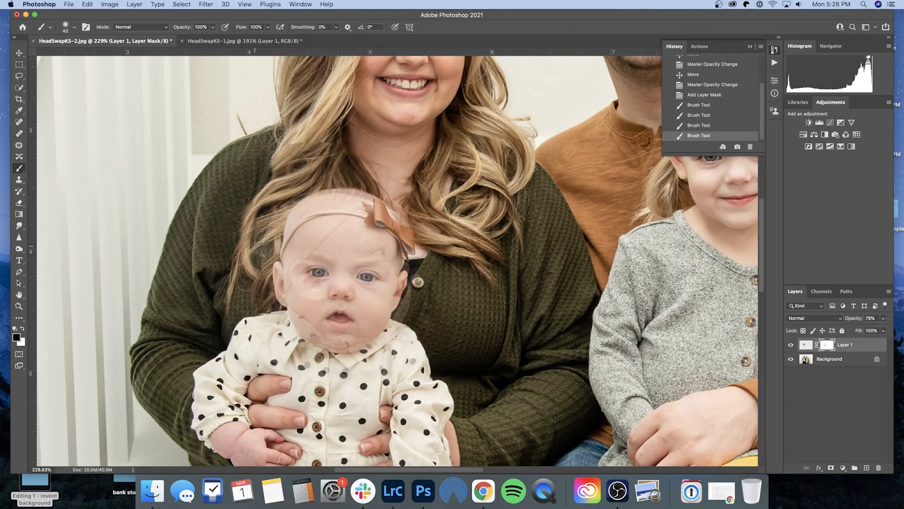
drag(259, 253, 271, 226)
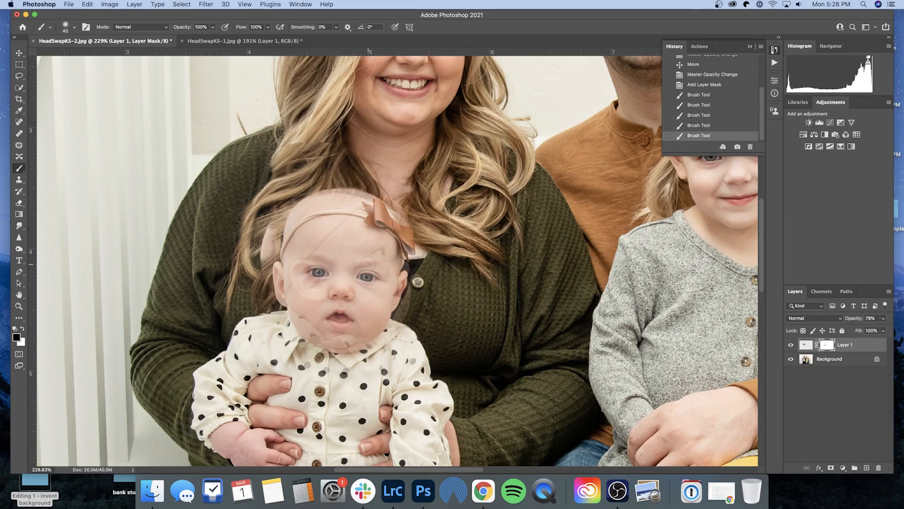
key(super+z)
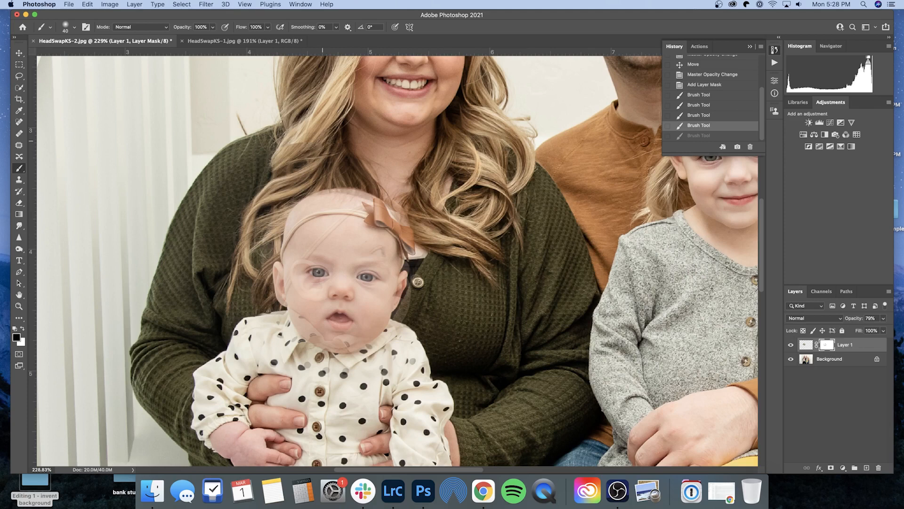
drag(314, 159, 343, 262)
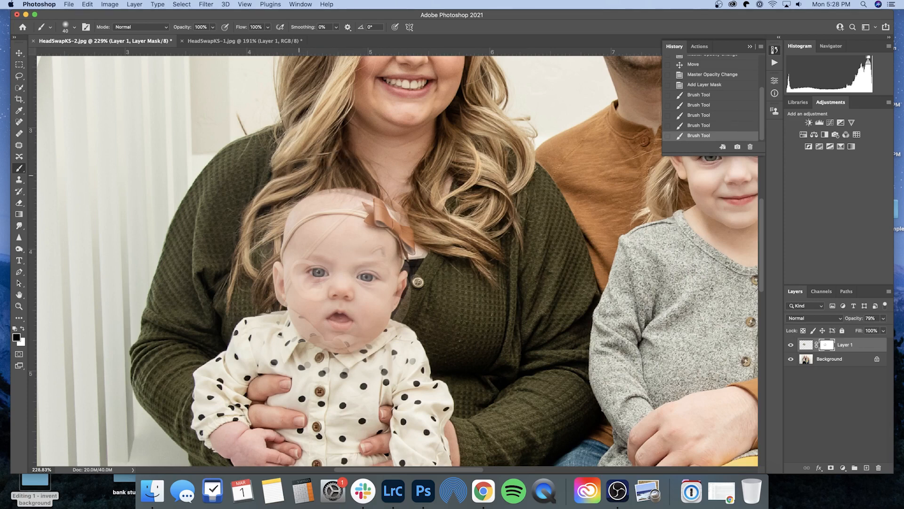
click(278, 170)
drag(278, 175, 296, 165)
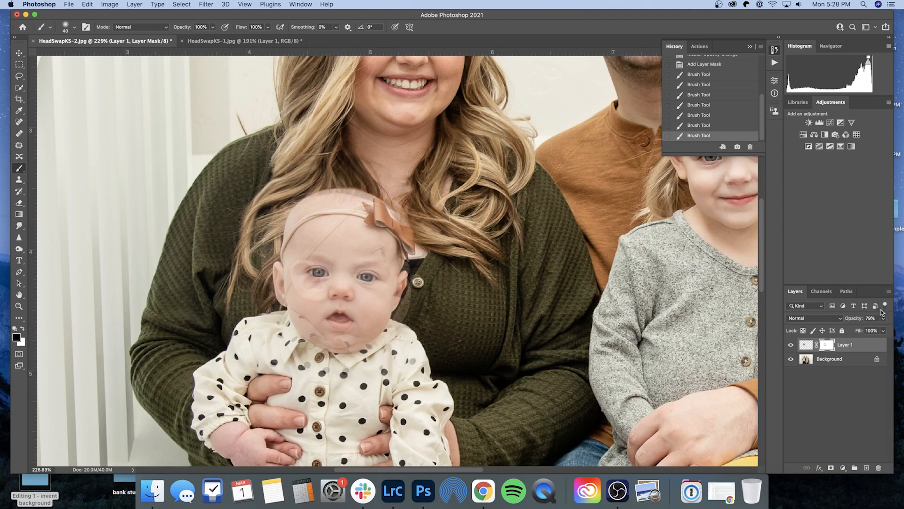
Set Layer 1's opacity to 100% and mask out leftovers in the mother's hair and along the baby's shoulder and collar
drag(885, 323, 877, 331)
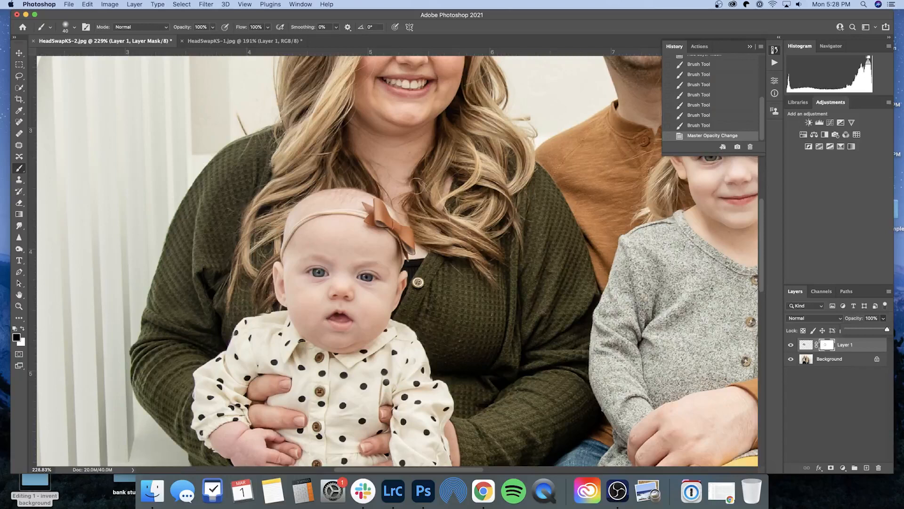
click(416, 186)
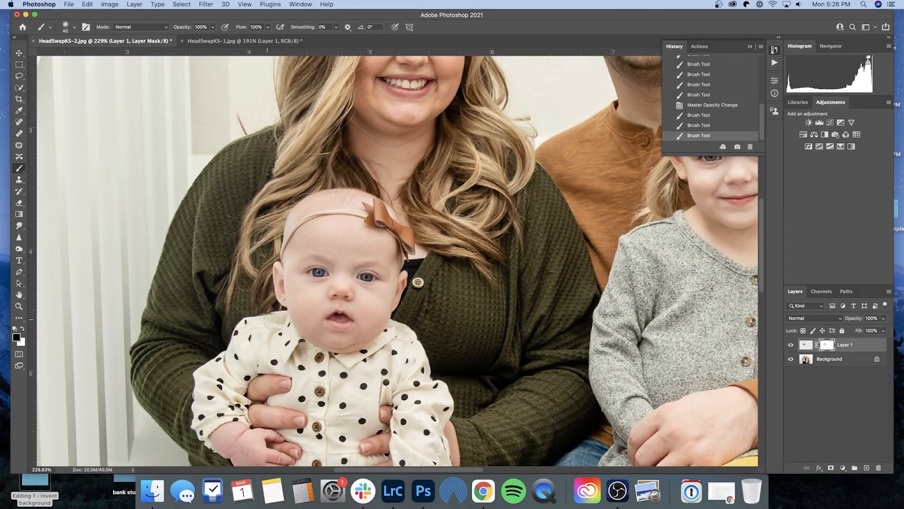
mouse_move(267, 319)
mouse_down()
mouse_move(261, 326)
mouse_move(282, 319)
mouse_up()
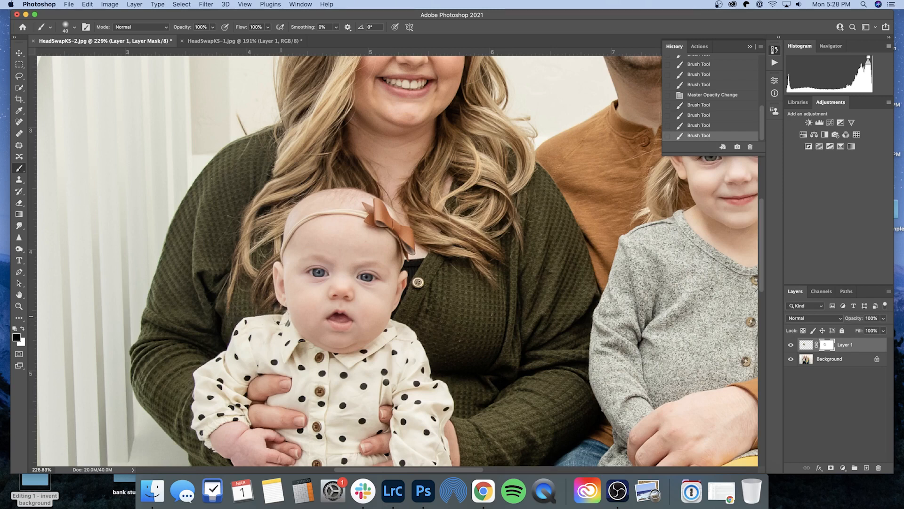
drag(290, 309, 298, 316)
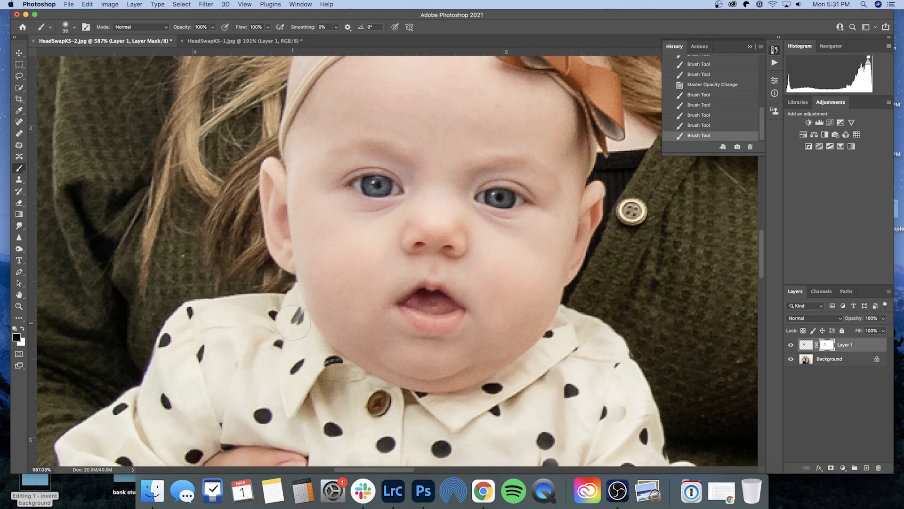
Undo the wide stroke over the collar's doubled polka dot and mask the duplicate out with a smaller brush
drag(297, 316, 300, 319)
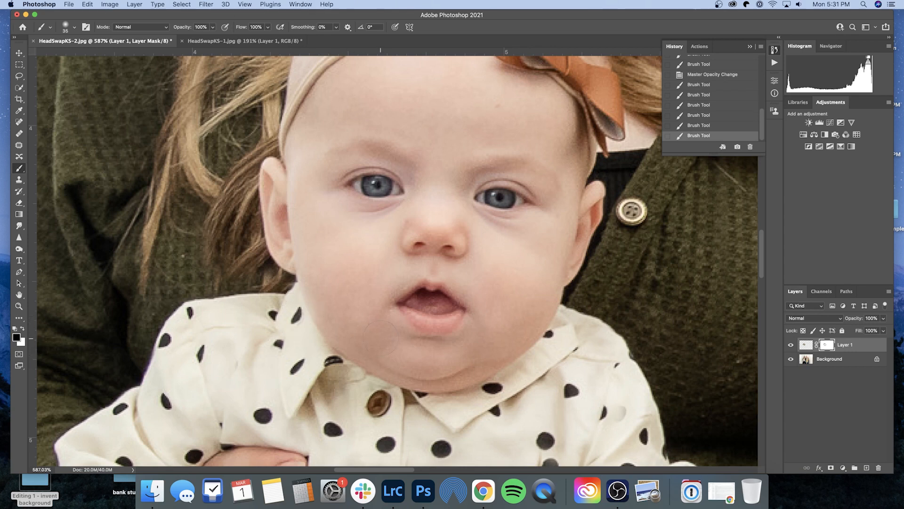
key(super+z)
scroll(284, 326, up, 5)
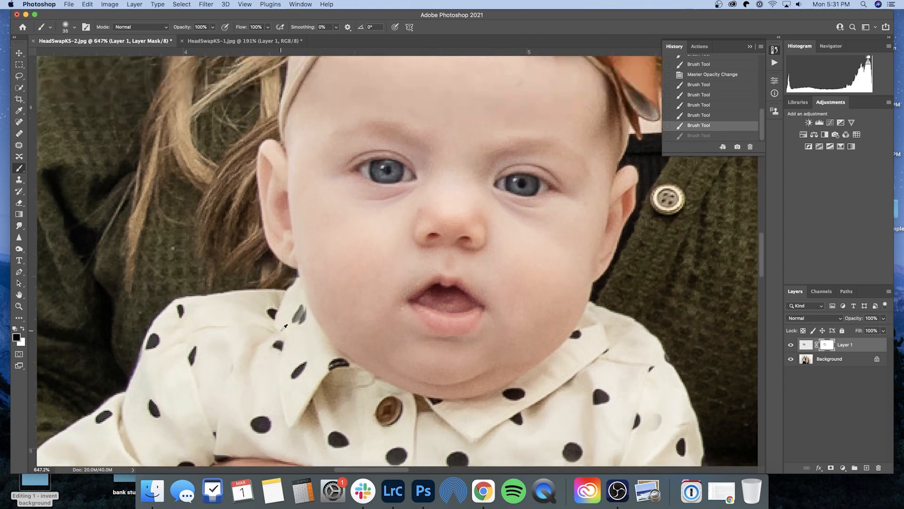
scroll(323, 317, down, 1)
key(bracketleft)
key(bracketleft)
key(bracketleft)
key(bracketleft)
key(bracketleft)
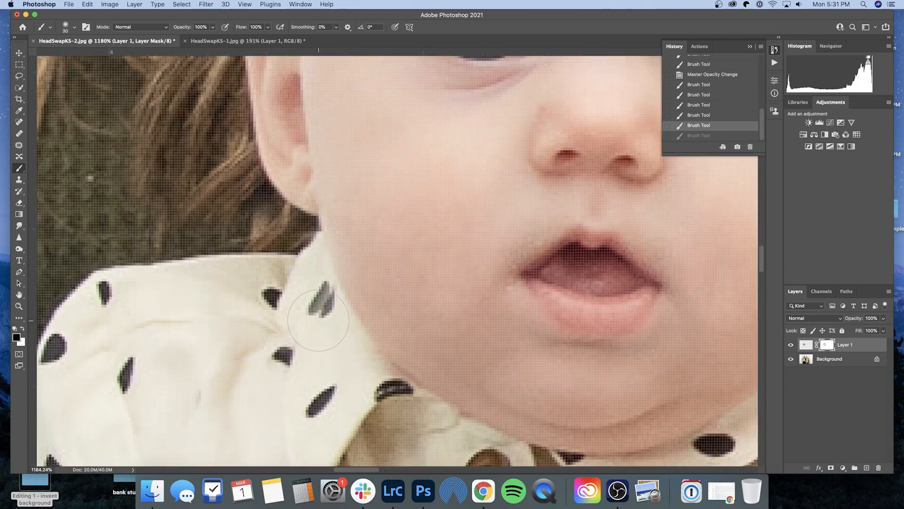
mouse_move(324, 311)
mouse_down()
mouse_move(329, 302)
mouse_move(301, 325)
mouse_move(316, 320)
mouse_up()
Mask out the faded duplicate dots on the shirt front beside the sleeve with a 10 px brush, undoing the last stroke
scroll(371, 343, down, 5)
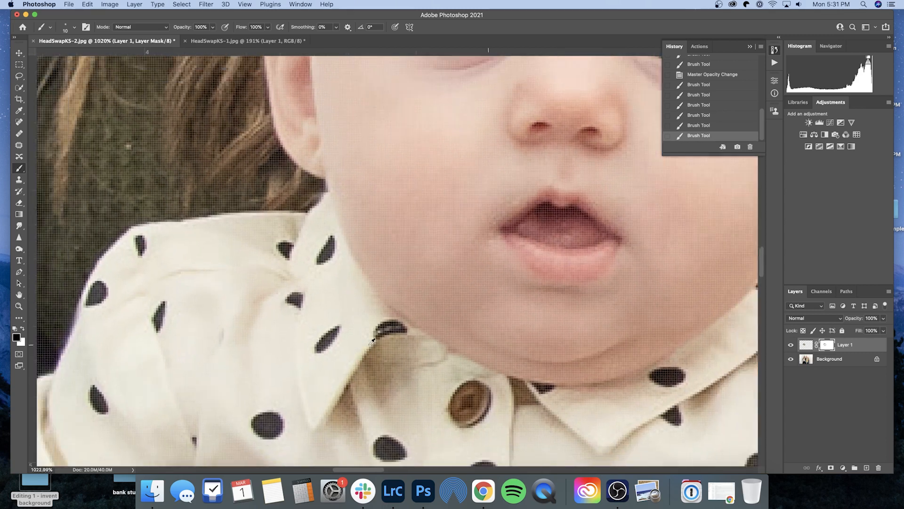
scroll(372, 336, down, 5)
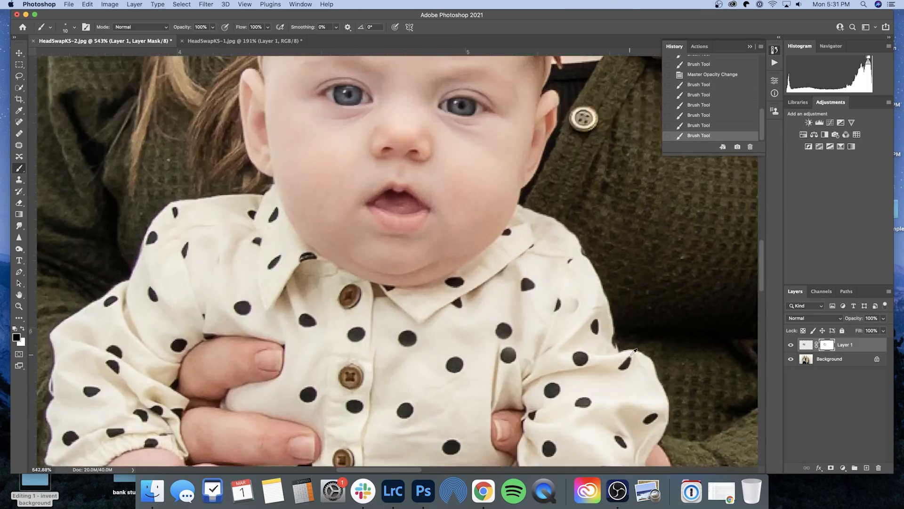
scroll(621, 338, up, 3)
scroll(622, 338, up, 1)
mouse_move(536, 276)
mouse_down()
mouse_move(531, 295)
mouse_move(521, 268)
mouse_move(509, 294)
mouse_up()
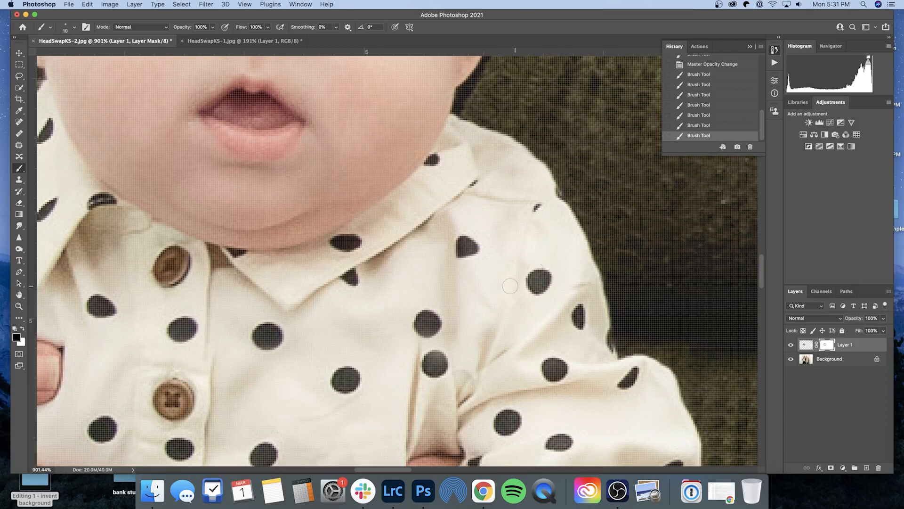
mouse_move(473, 362)
mouse_down()
mouse_move(468, 372)
mouse_move(434, 356)
mouse_move(441, 317)
mouse_move(426, 325)
mouse_move(408, 312)
mouse_up()
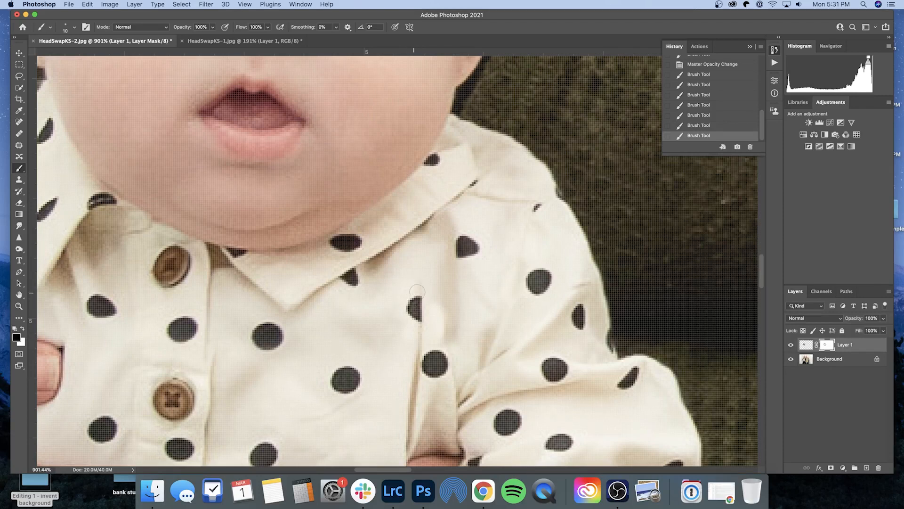
mouse_move(426, 286)
mouse_down()
mouse_move(440, 259)
mouse_move(452, 271)
mouse_move(443, 253)
mouse_move(419, 247)
mouse_move(437, 225)
mouse_move(447, 252)
mouse_move(462, 210)
mouse_up()
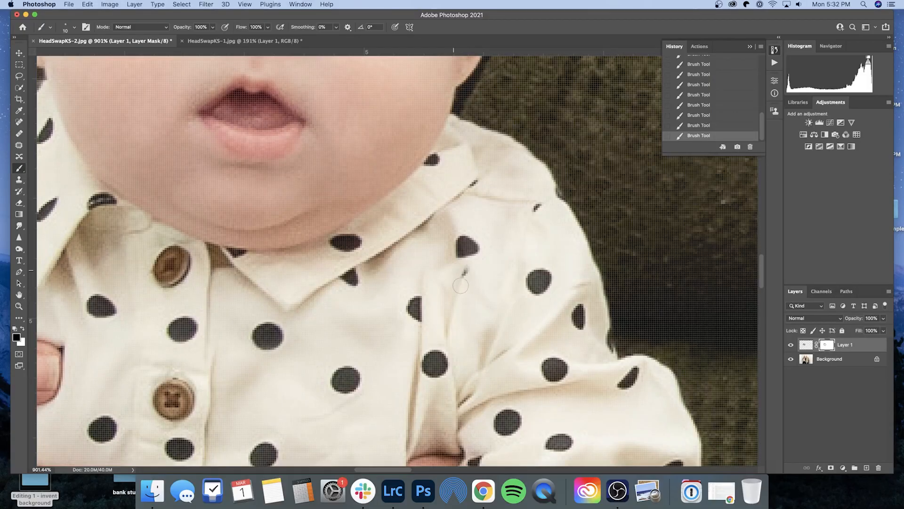
key(super+z)
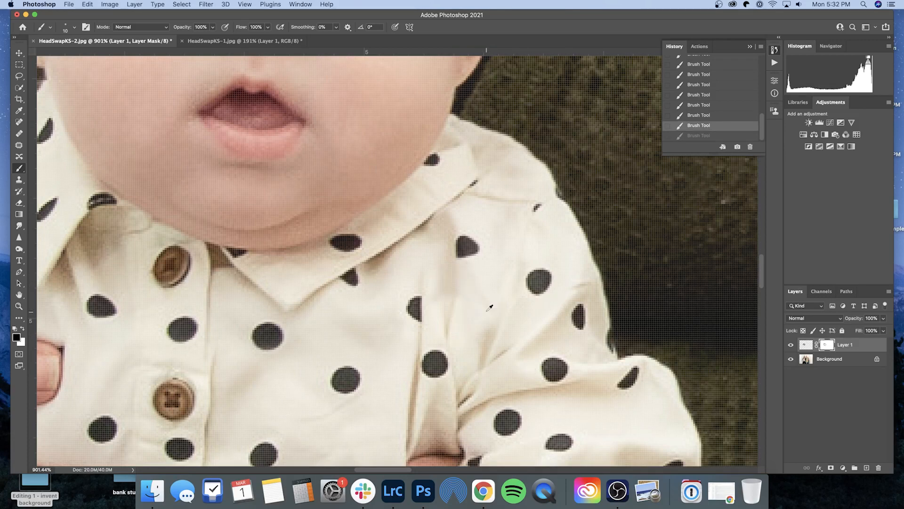
Toggle Layer 1's visibility repeatedly to compare the swapped head with the original photo
scroll(490, 307, down, 10)
scroll(323, 298, up, 3)
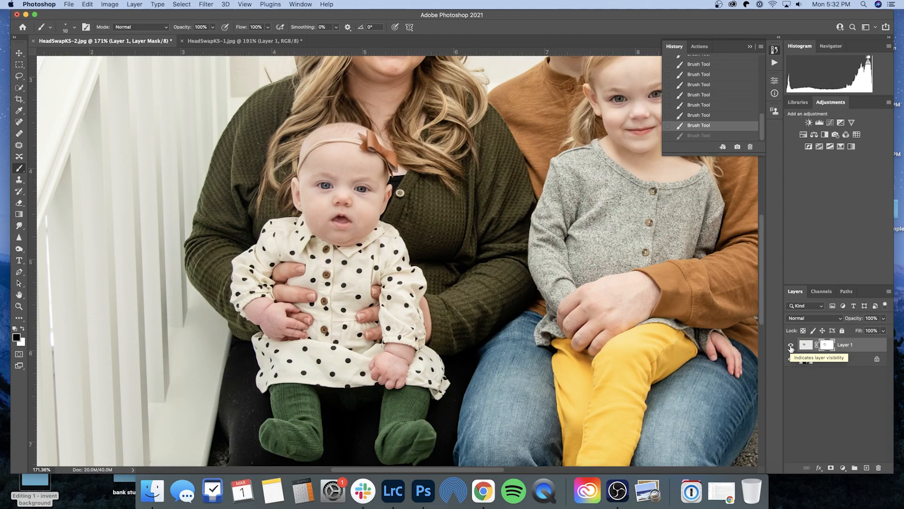
click(791, 346)
click(791, 346)
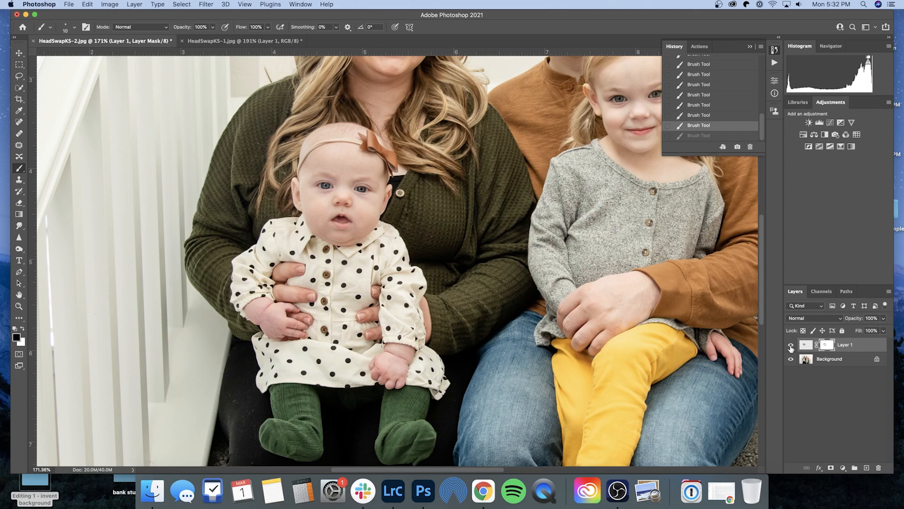
click(790, 347)
click(790, 346)
click(790, 346)
click(791, 346)
click(791, 346)
click(791, 346)
click(791, 346)
click(791, 346)
Paint black on Layer 1's mask over the mother's sweater below her hair, next to the baby's face
scroll(427, 222, up, 6)
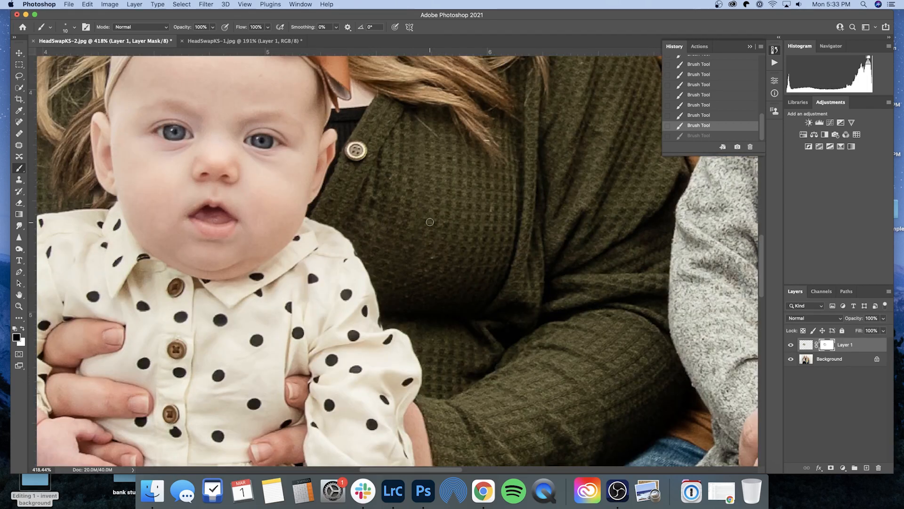
scroll(430, 222, up, 3)
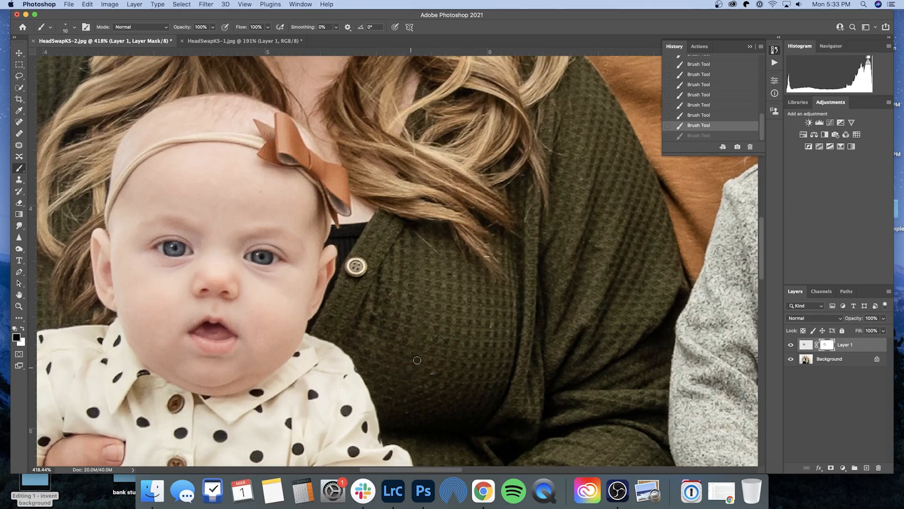
drag(432, 282, 427, 234)
scroll(493, 261, down, 1)
scroll(493, 263, down, 6)
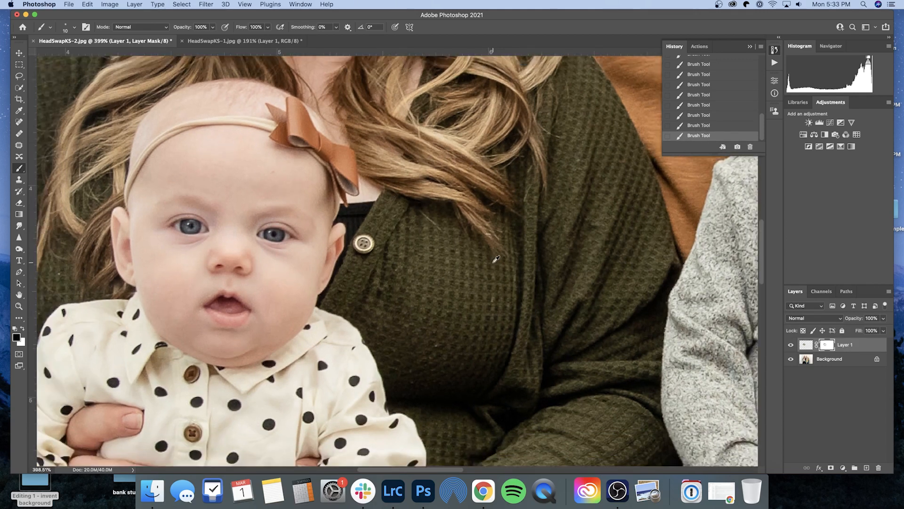
Enlarge the mask brush to 40 px, undo the stroke beside the sweater button, and paint black over the sweater just clear of the button
scroll(477, 277, up, 3)
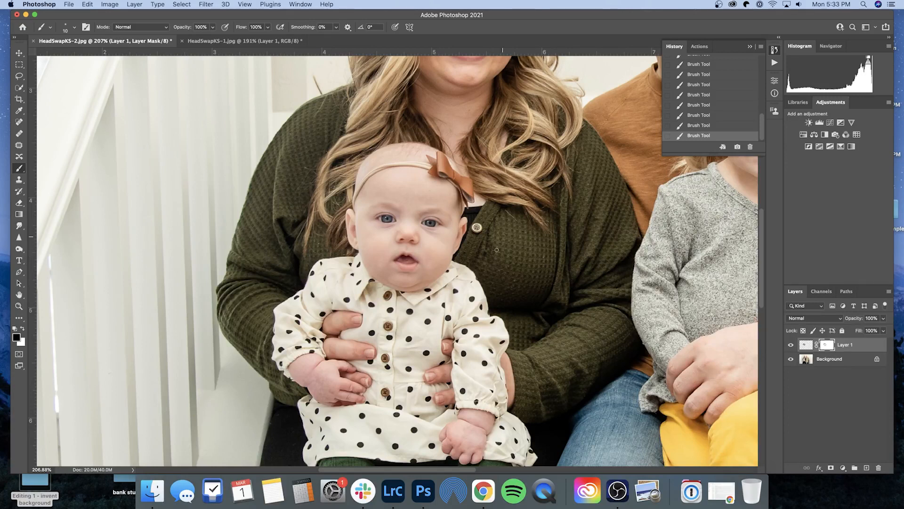
key(bracketright)
key(bracketright)
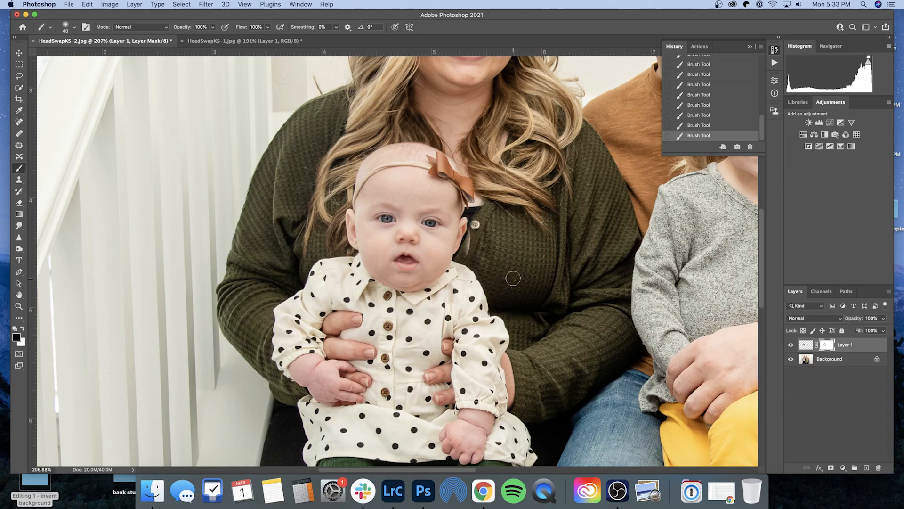
scroll(477, 233, up, 1)
scroll(477, 234, up, 5)
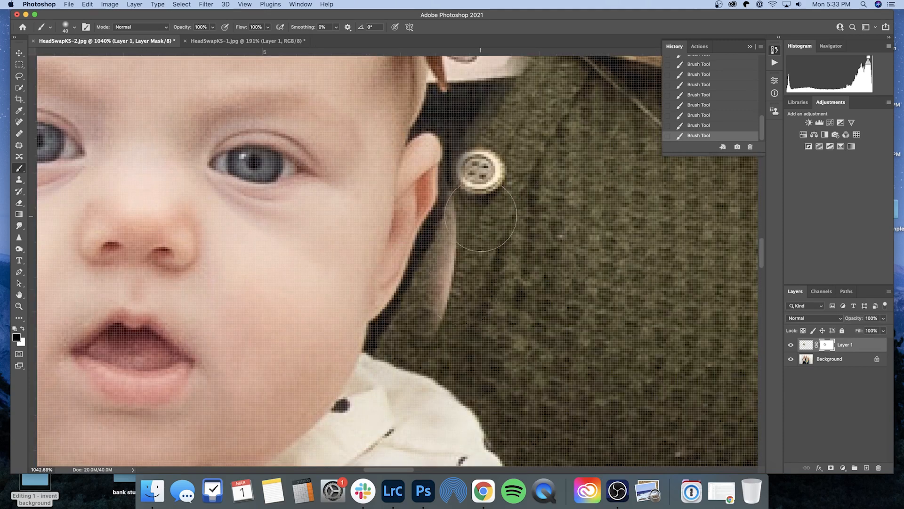
key(super+z)
scroll(513, 248, down, 7)
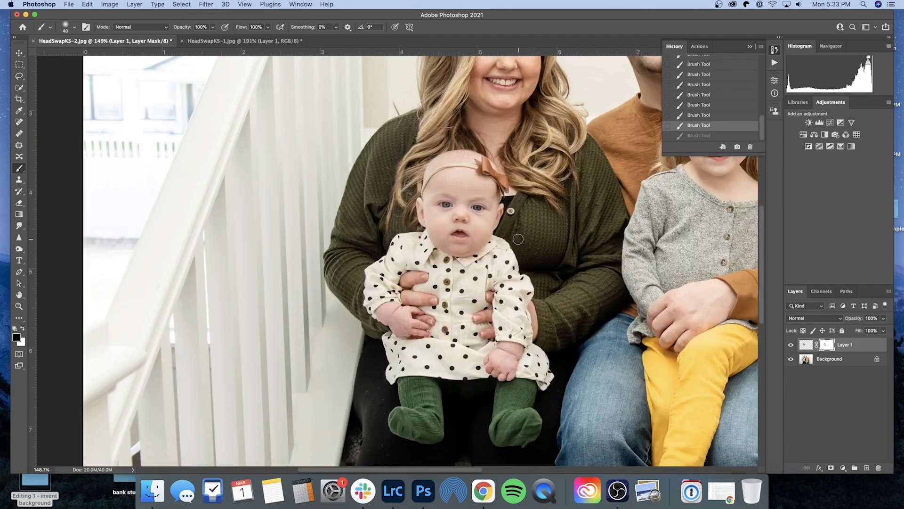
drag(518, 239, 520, 223)
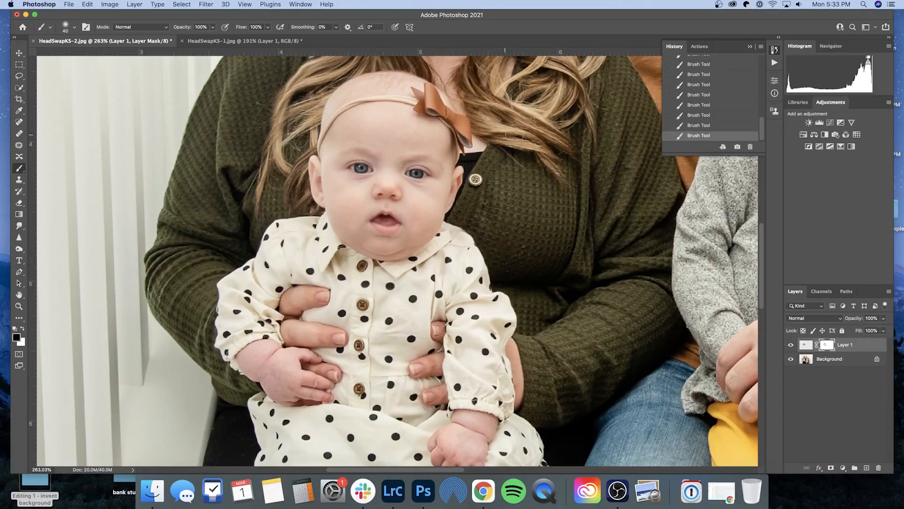
Toggle Layer 1's visibility repeatedly to compare the blended baby's head with the original up close
scroll(563, 192, down, 4)
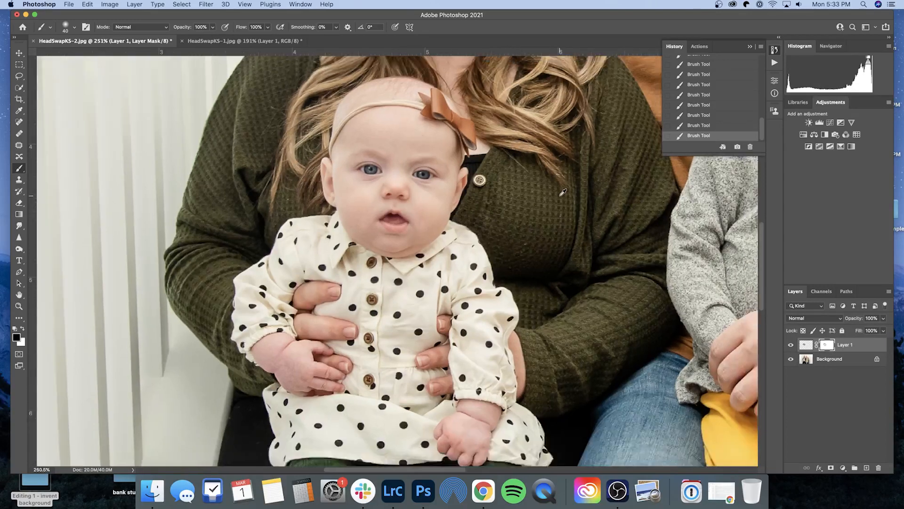
scroll(569, 198, up, 2)
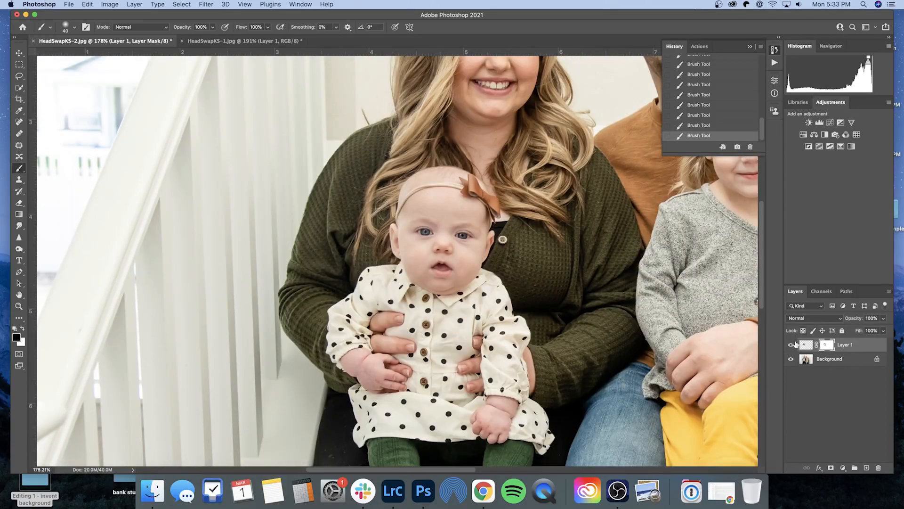
click(791, 345)
click(791, 345)
click(792, 344)
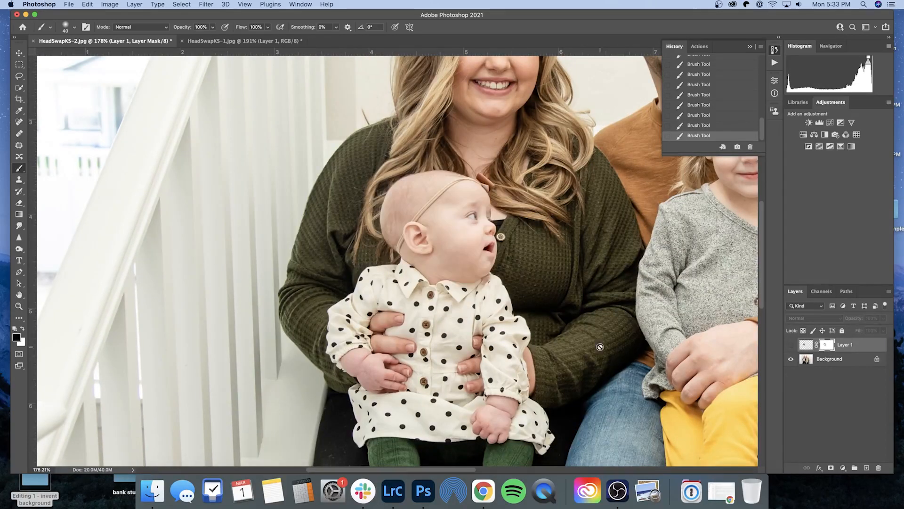
click(791, 345)
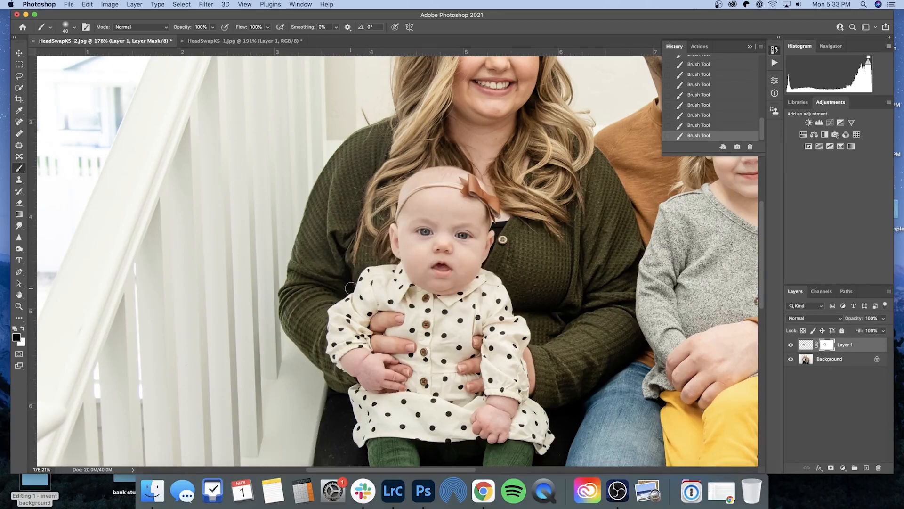
click(792, 345)
click(792, 345)
click(792, 345)
click(792, 345)
click(791, 345)
click(791, 345)
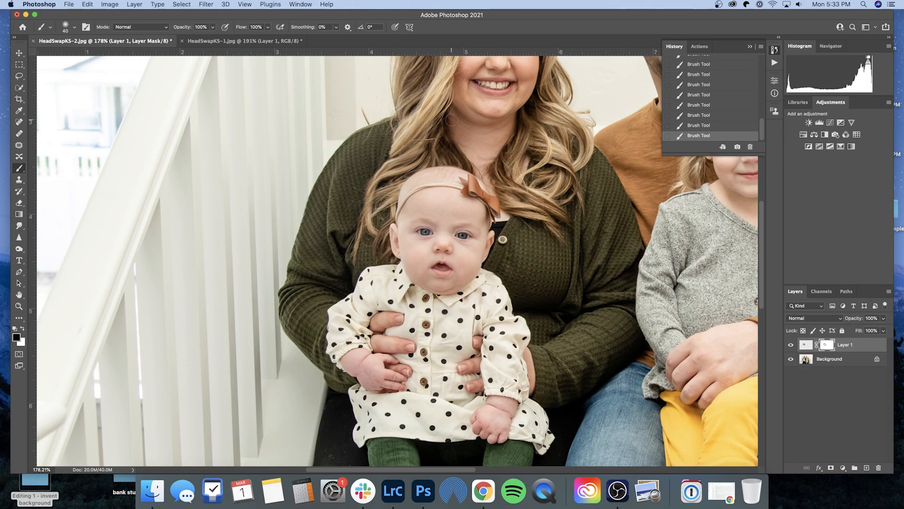
click(791, 344)
click(790, 344)
click(790, 344)
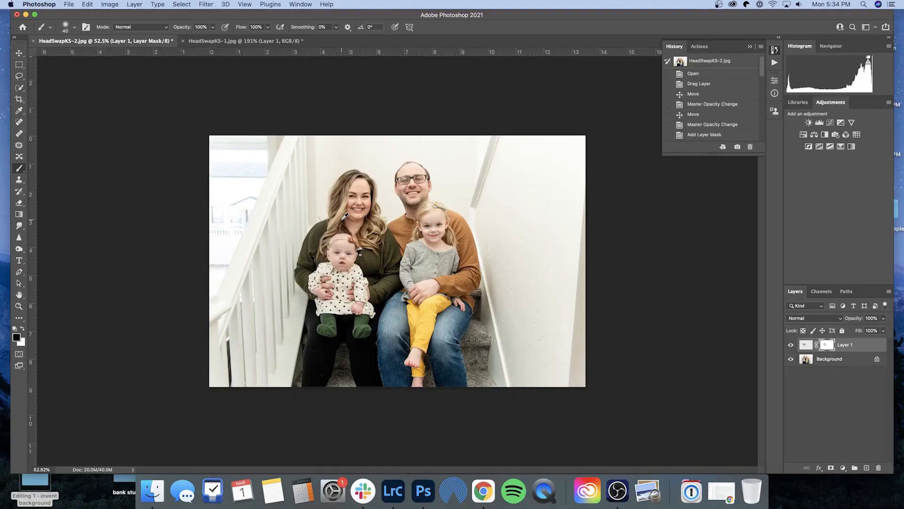
Compare the whole family photo with Layer 1 hidden and shown
scroll(346, 216, up, 2)
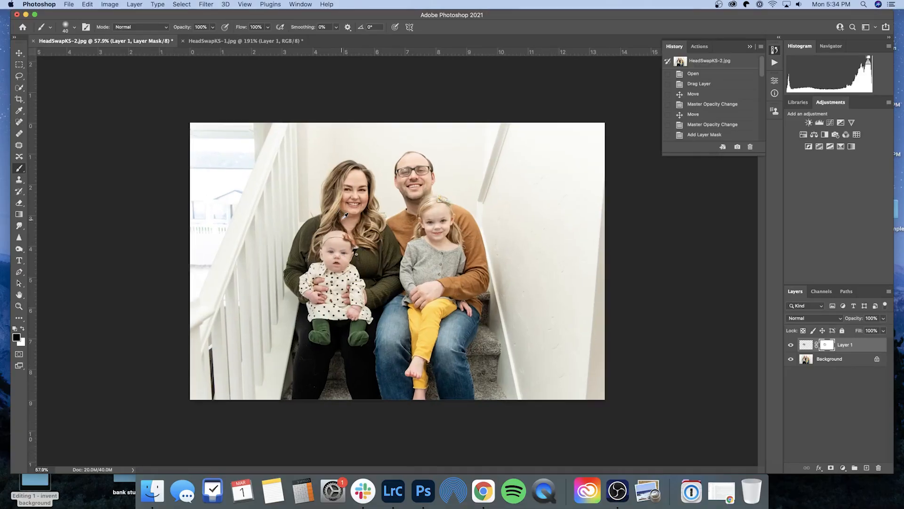
scroll(346, 215, up, 1)
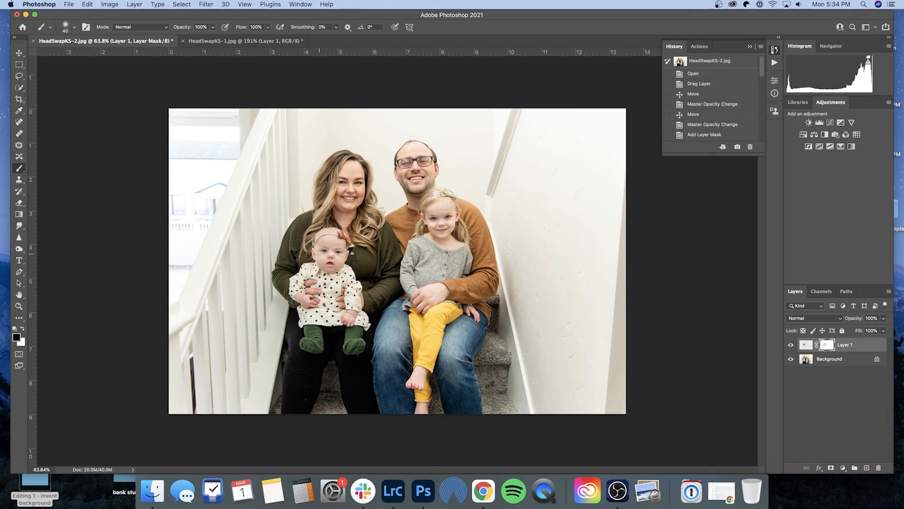
click(790, 345)
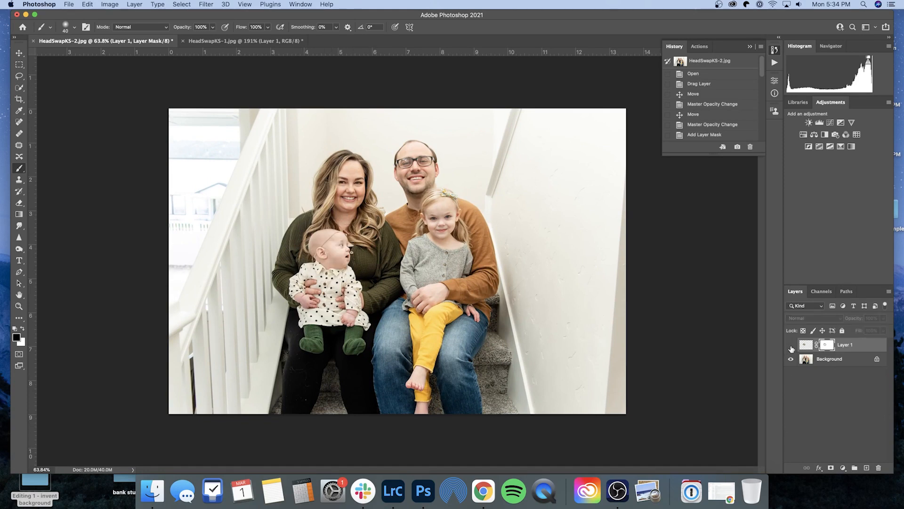
click(791, 345)
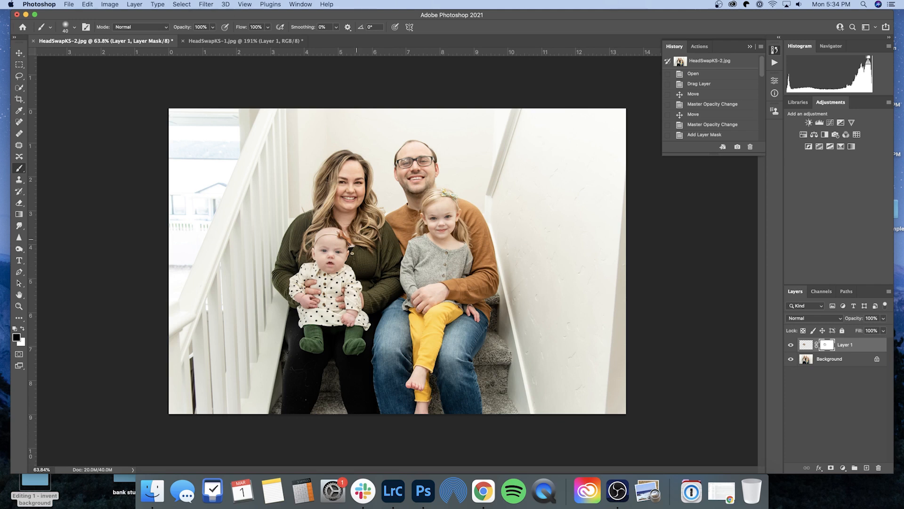
View the source photo HeadSwapKS-1.jpg, return to HeadSwapKS-2.jpg and hide Layer 1 to see the original head
click(213, 41)
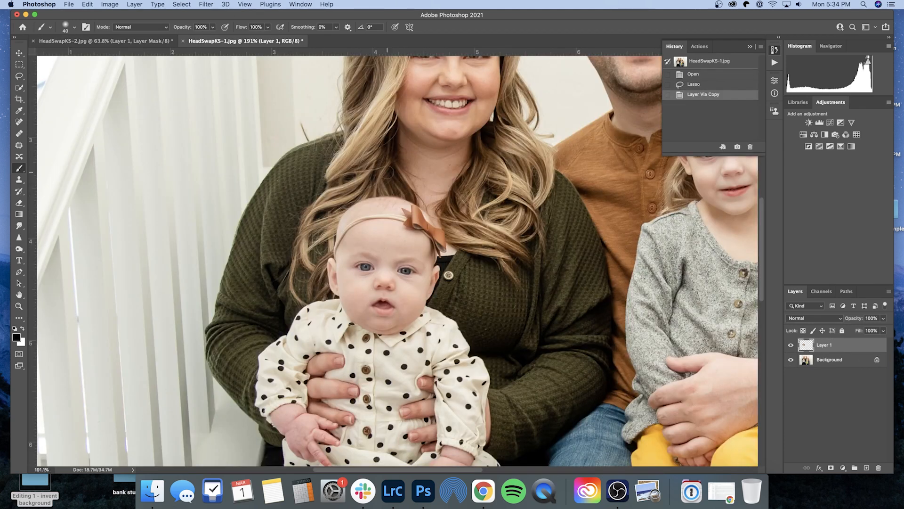
click(103, 41)
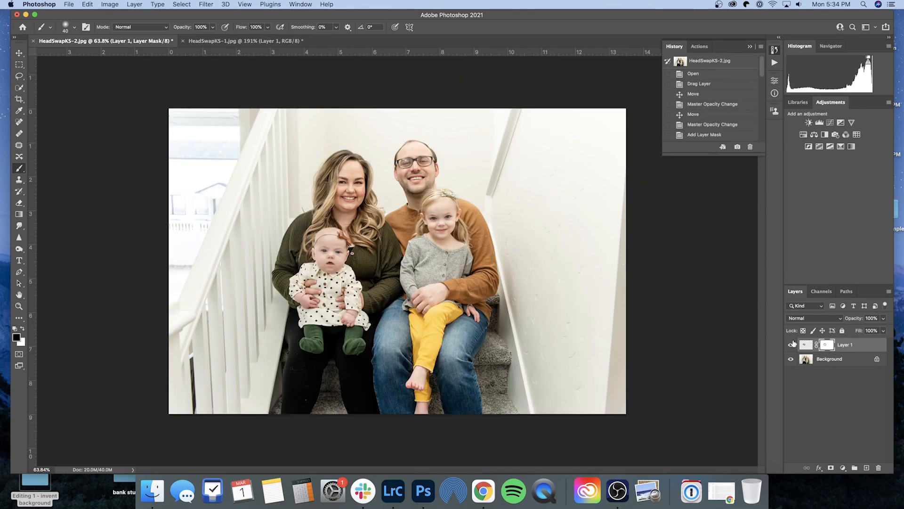
click(791, 346)
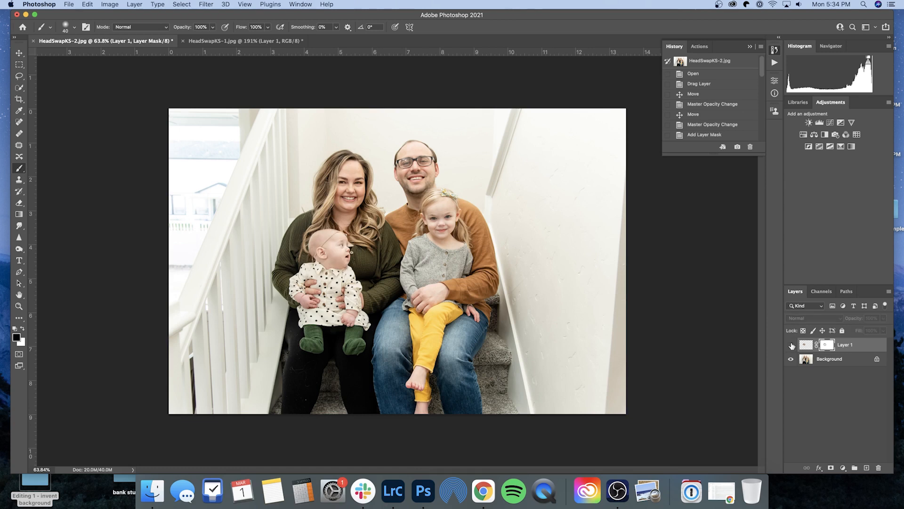